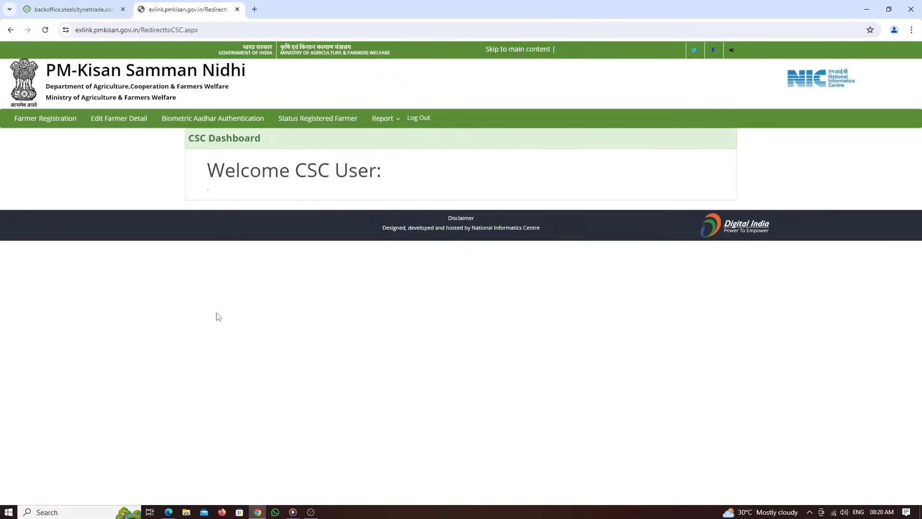
# Step: Search Farmer Registration for the farmer's Aadhaar number with state ANDHRA PRADESH
pyautogui.click(42, 124)
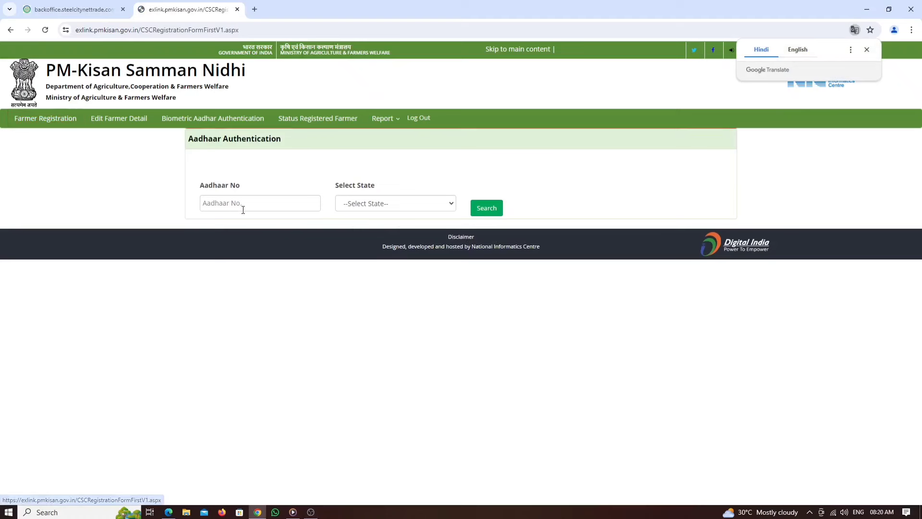
pyautogui.click(243, 205)
pyautogui.write('•')
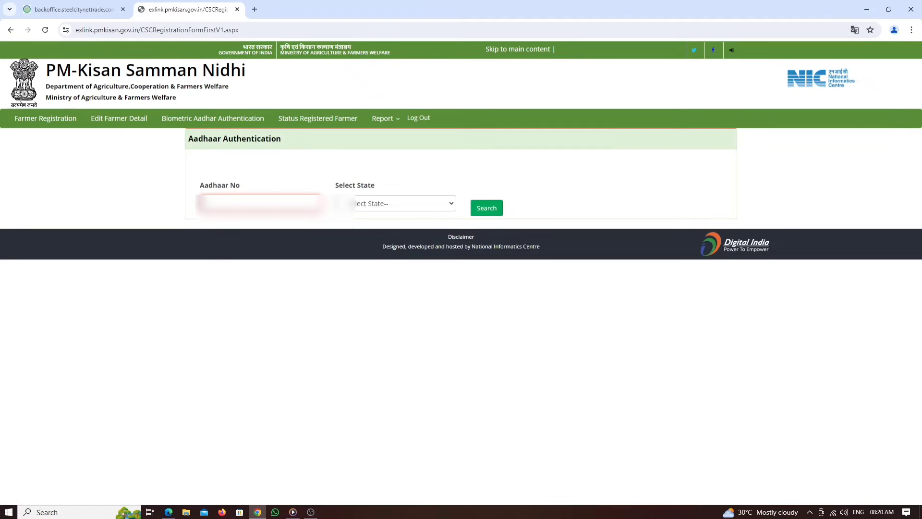
pyautogui.write('••••••')
pyautogui.click(362, 205)
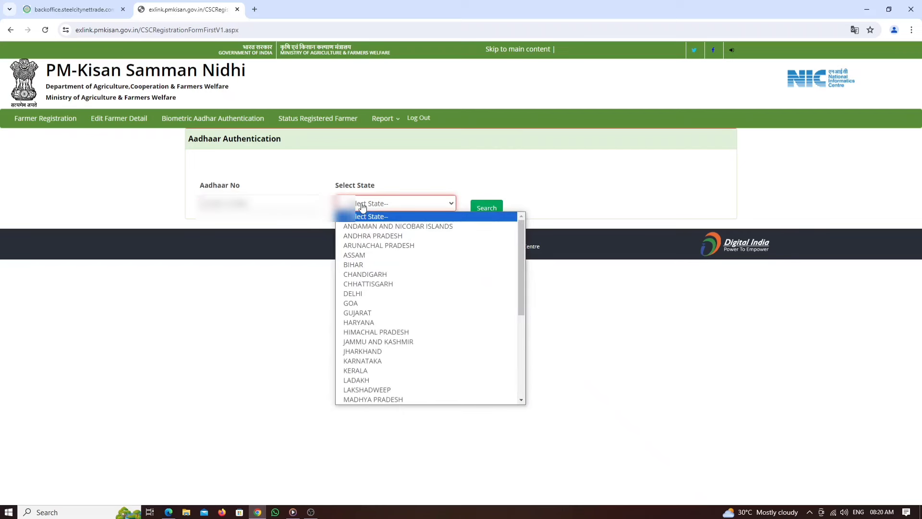
pyautogui.click(371, 233)
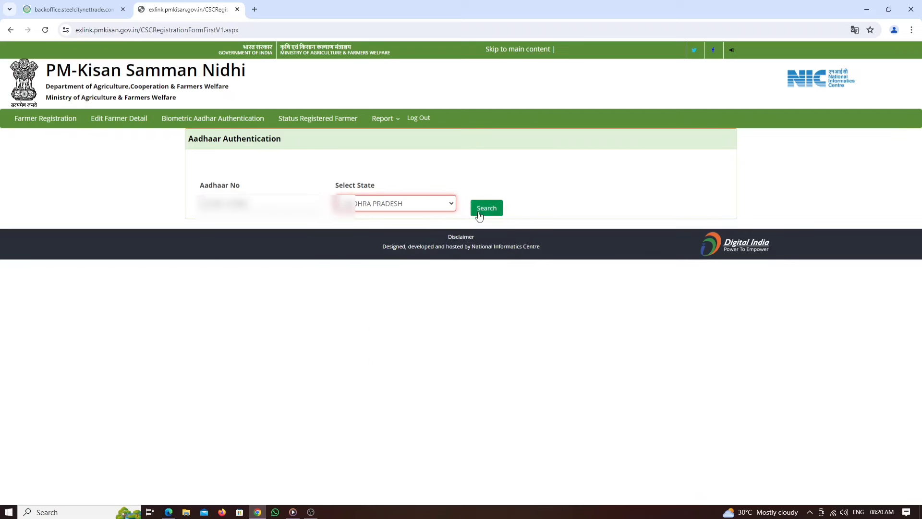
pyautogui.click(479, 215)
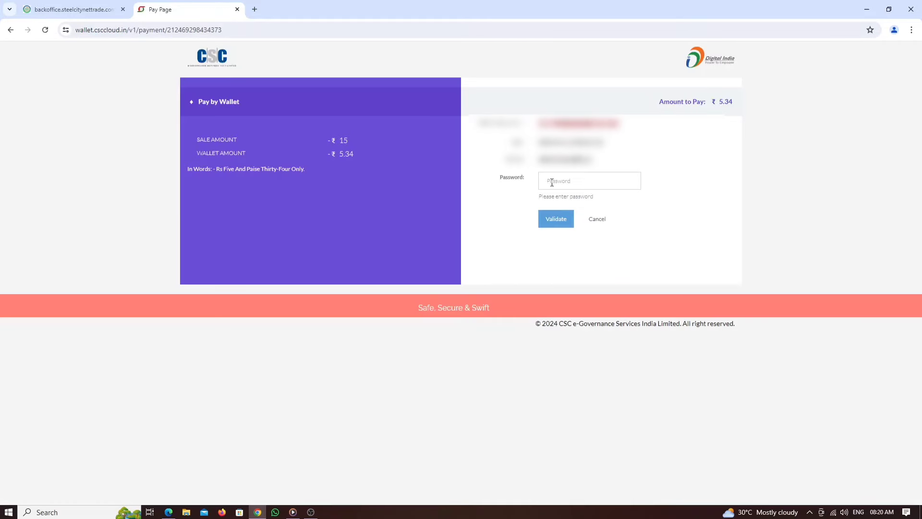
# Step: Validate the CSC wallet password and decline the browser's offer to save it
pyautogui.click(552, 182)
pyautogui.write('••••••••')
pyautogui.click(557, 223)
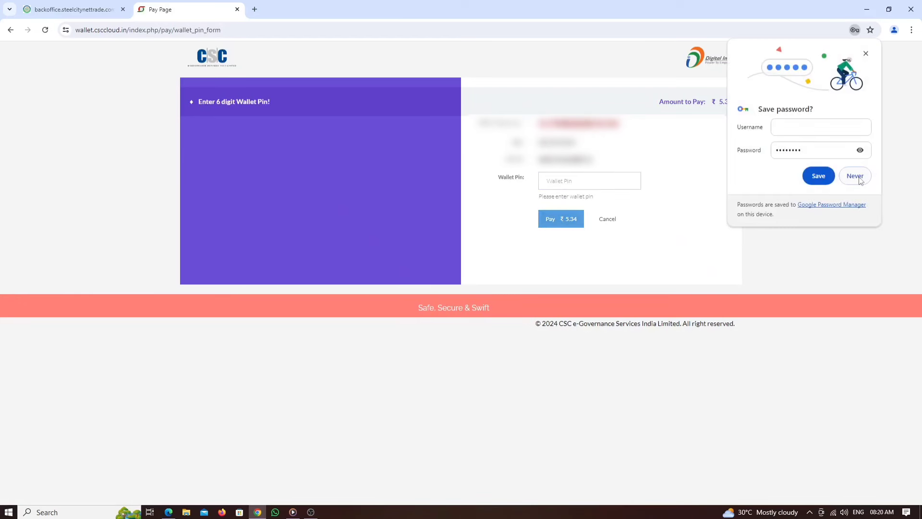
pyautogui.click(854, 176)
# Step: Pay the ₹5.34 registration charge with the 6-digit wallet PIN
pyautogui.click(610, 183)
pyautogui.write('******')
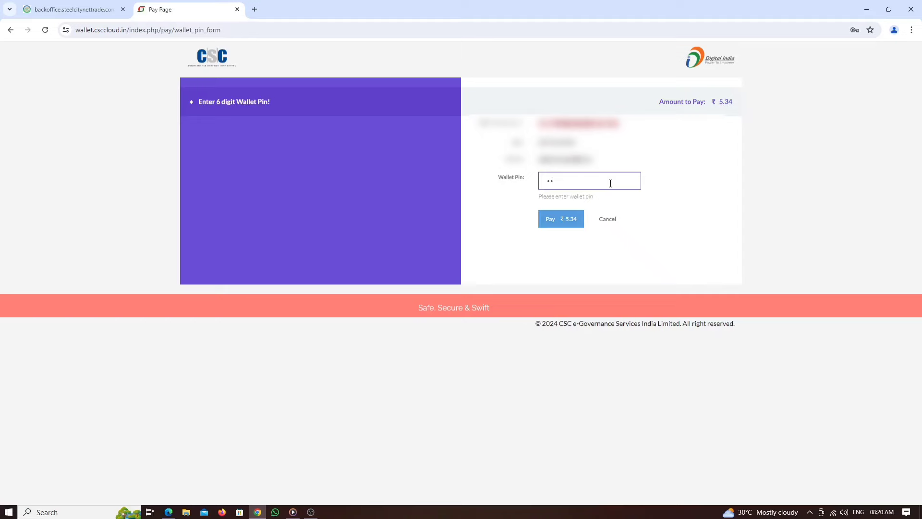
pyautogui.press('Return')
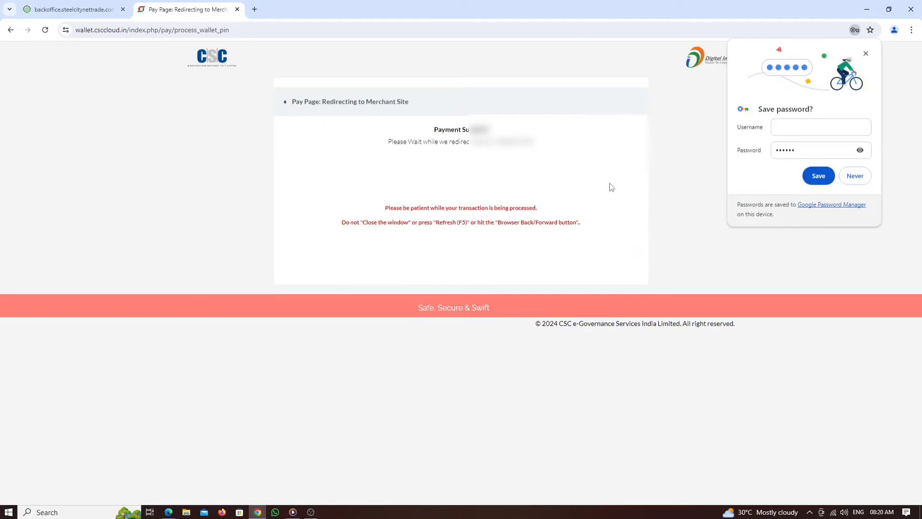
pyautogui.click(856, 179)
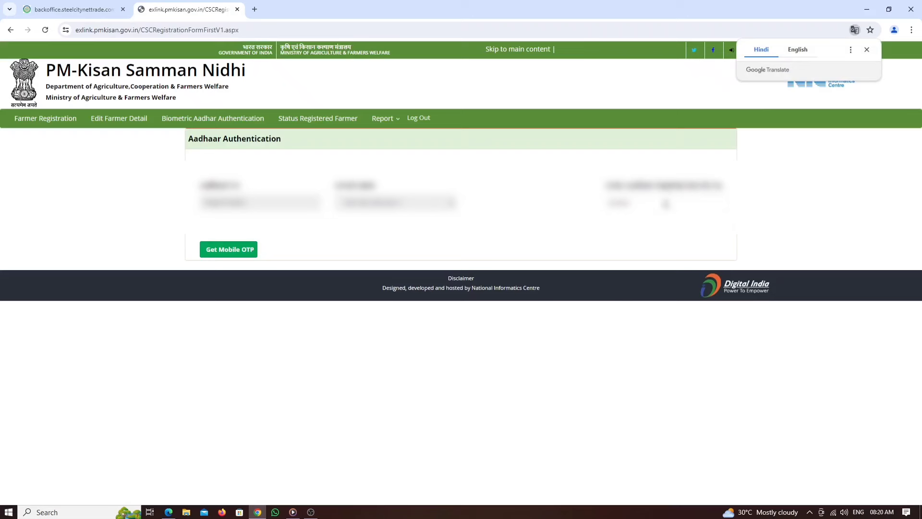
# Step: Enter the farmer's mobile number, request an OTP, and submit the code received
pyautogui.click(666, 204)
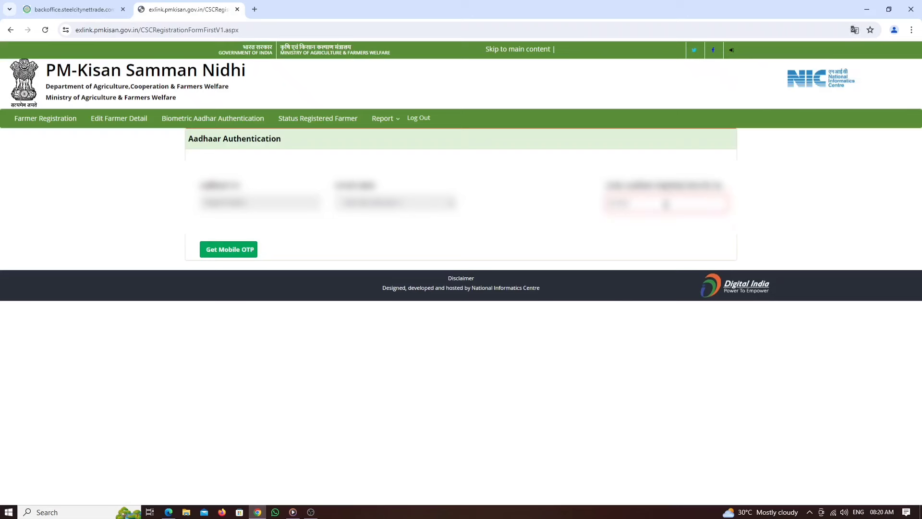
pyautogui.click(243, 253)
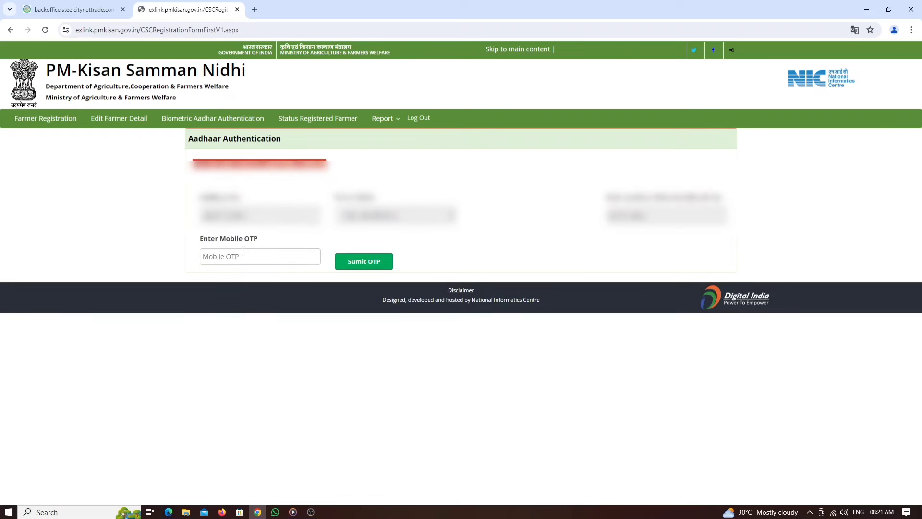
pyautogui.click(256, 258)
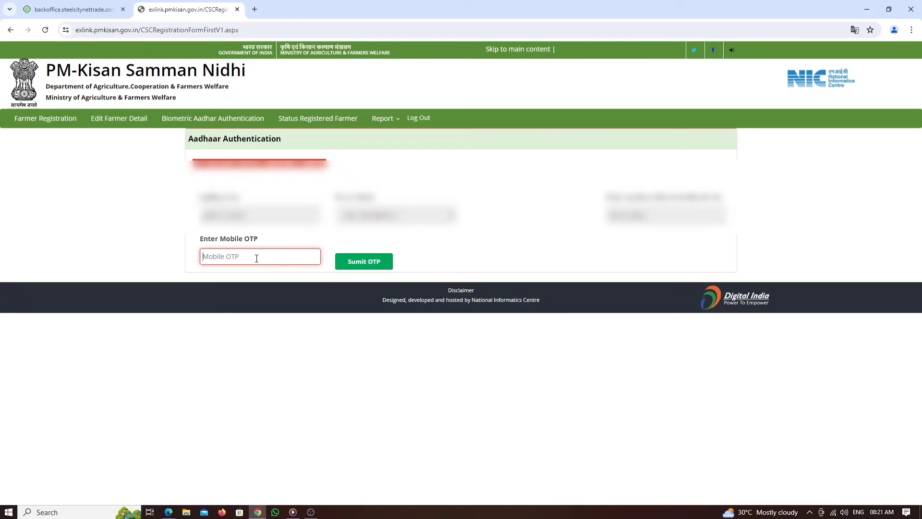
pyautogui.click(367, 265)
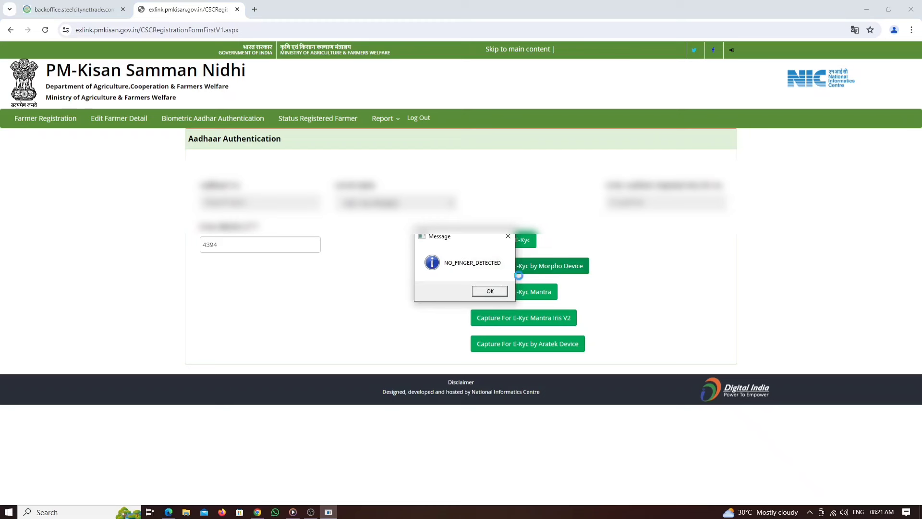
# Step: Recapture the fingerprint after the NO_FINGER_DETECTED message and submit the e-KYC
pyautogui.click(490, 291)
pyautogui.click(489, 292)
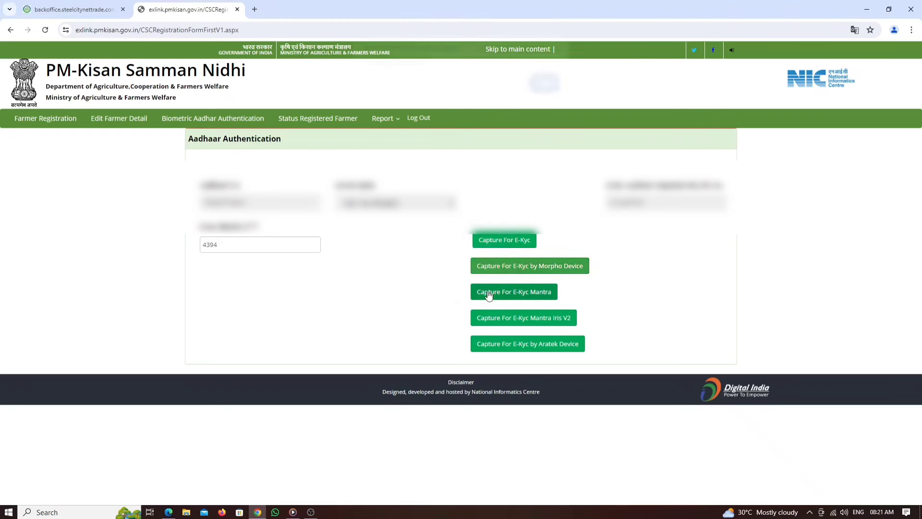
pyautogui.click(542, 95)
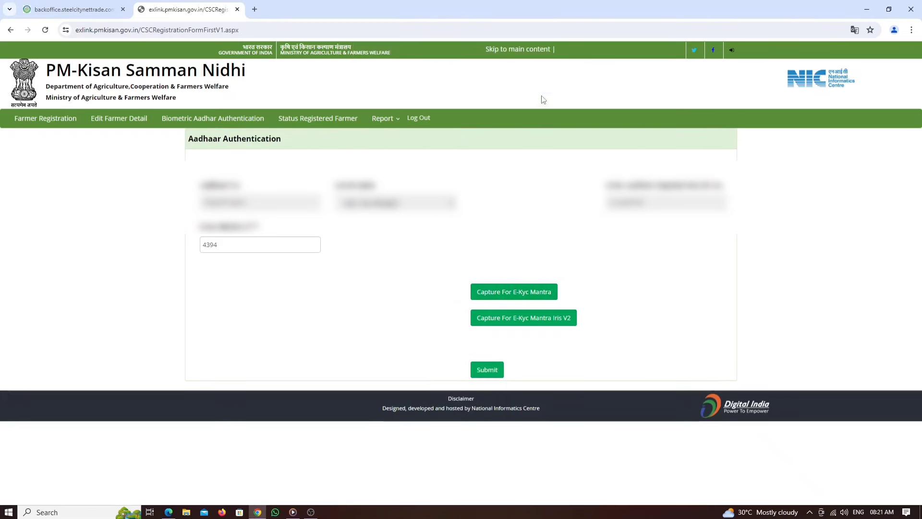
pyautogui.click(491, 372)
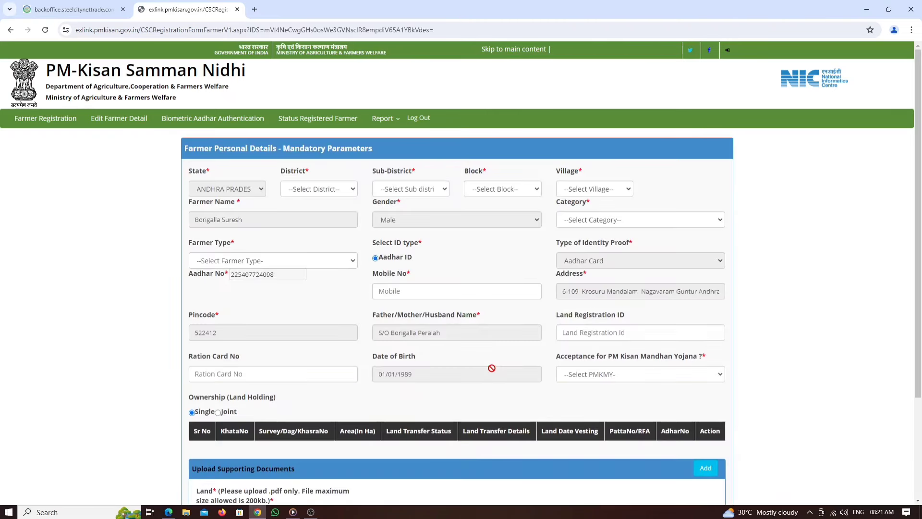
# Step: Choose the farmer's district, sub-district, block and village from their dropdowns
pyautogui.click(320, 188)
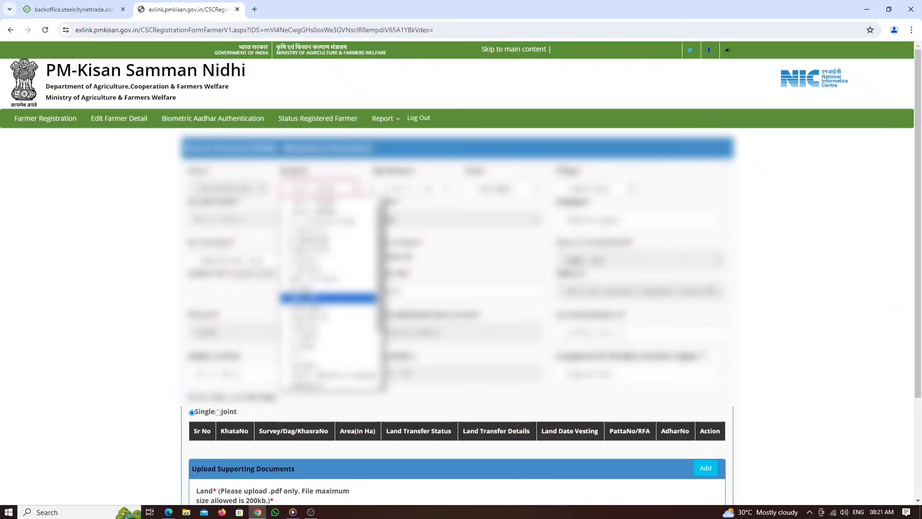
pyautogui.click(322, 365)
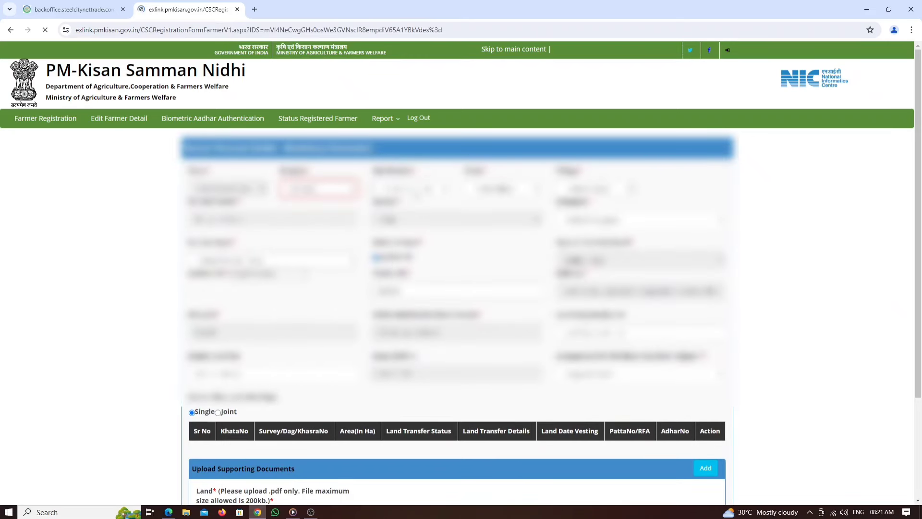
pyautogui.click(414, 191)
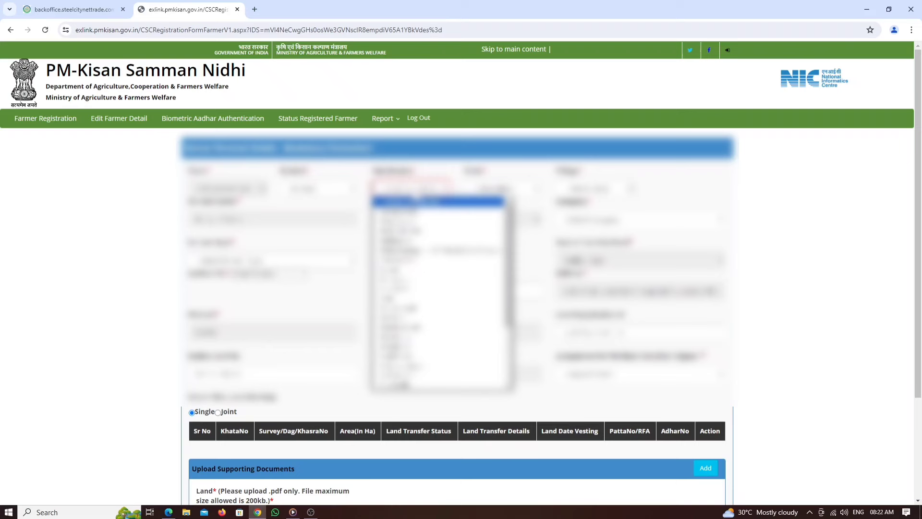
pyautogui.click(409, 318)
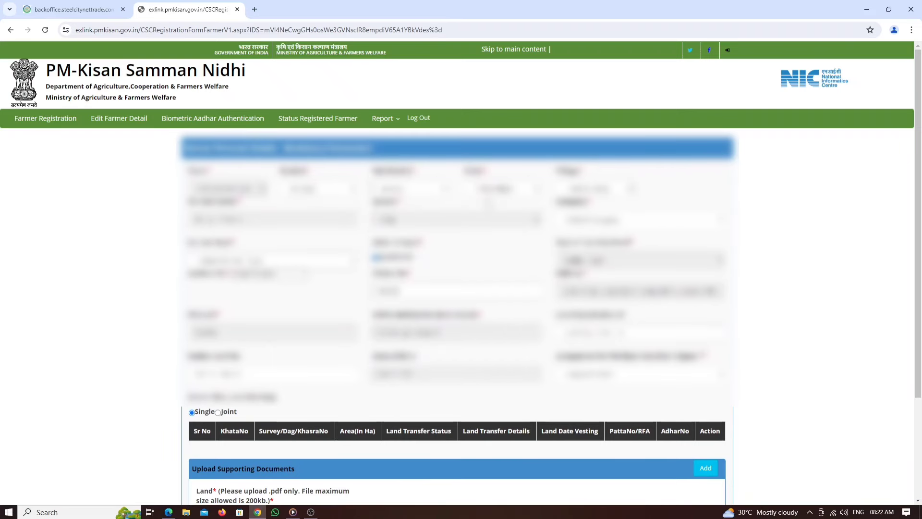
pyautogui.click(497, 189)
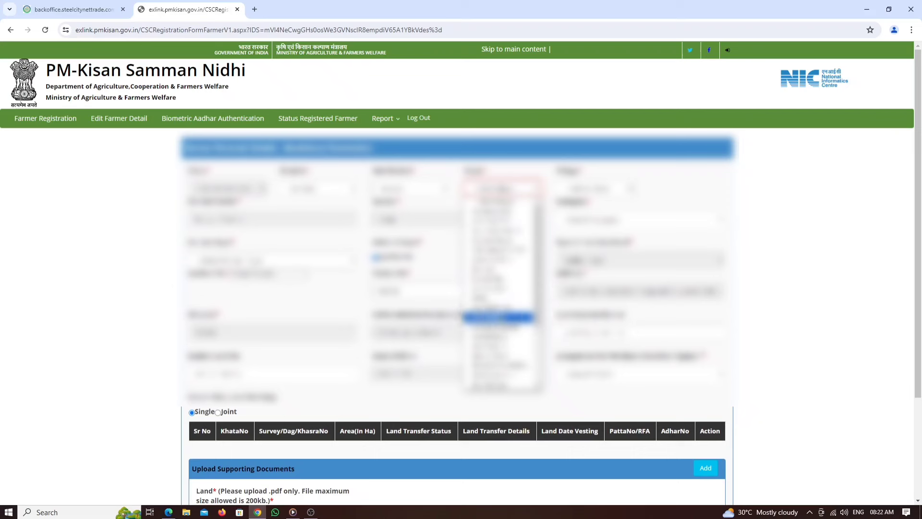
pyautogui.click(502, 316)
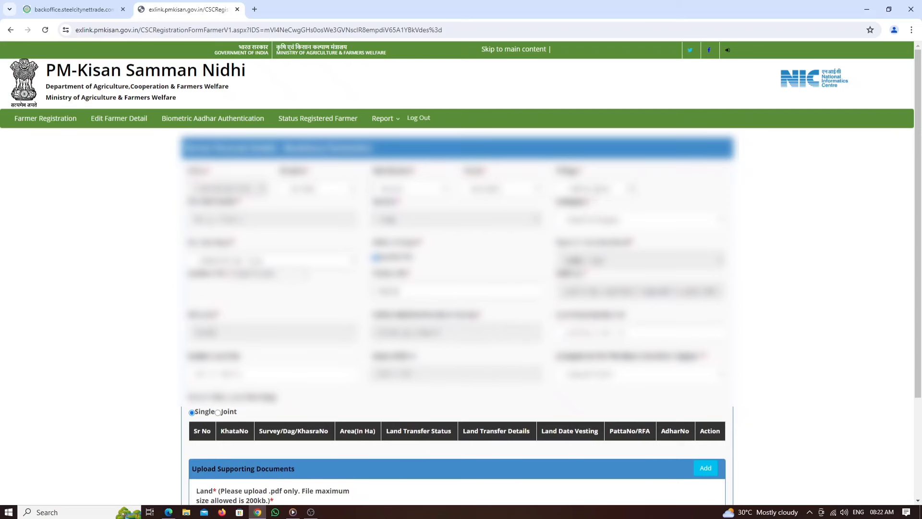
pyautogui.click(595, 189)
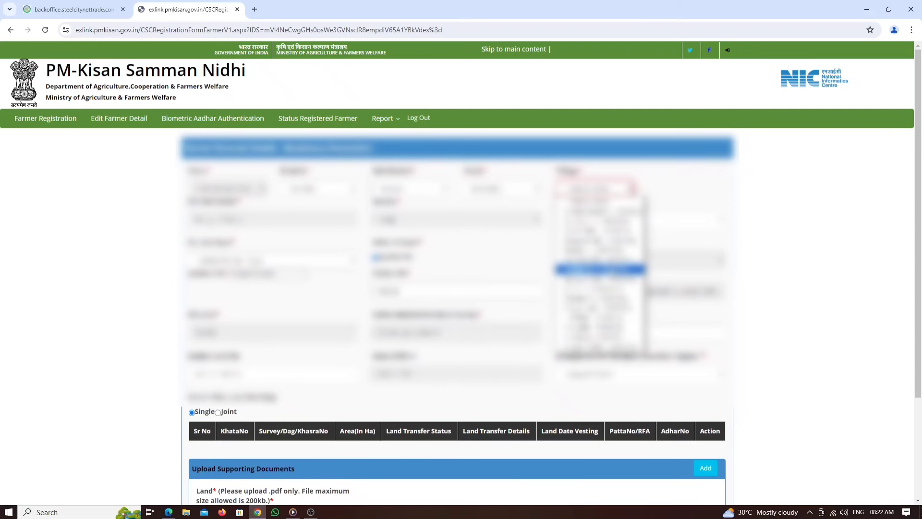
pyautogui.click(595, 270)
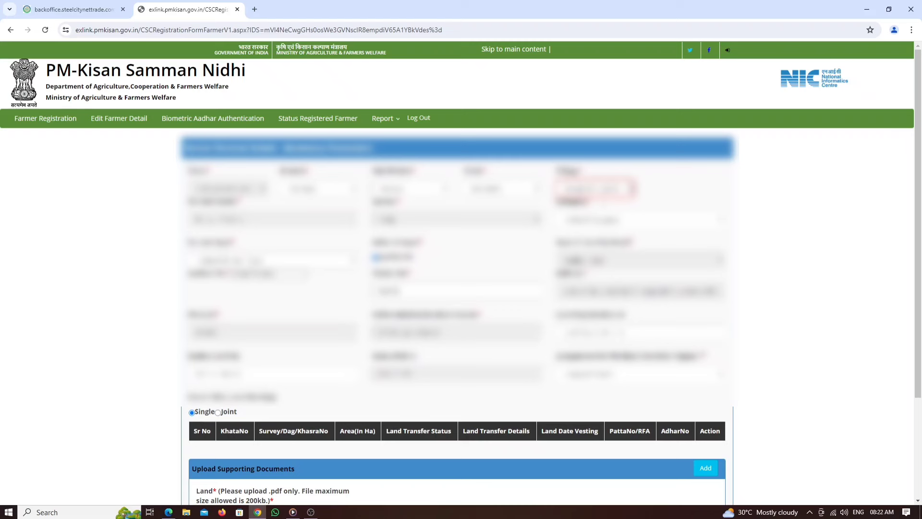
# Step: Set the option below Village and the next required field, then enter 0000
pyautogui.click(617, 223)
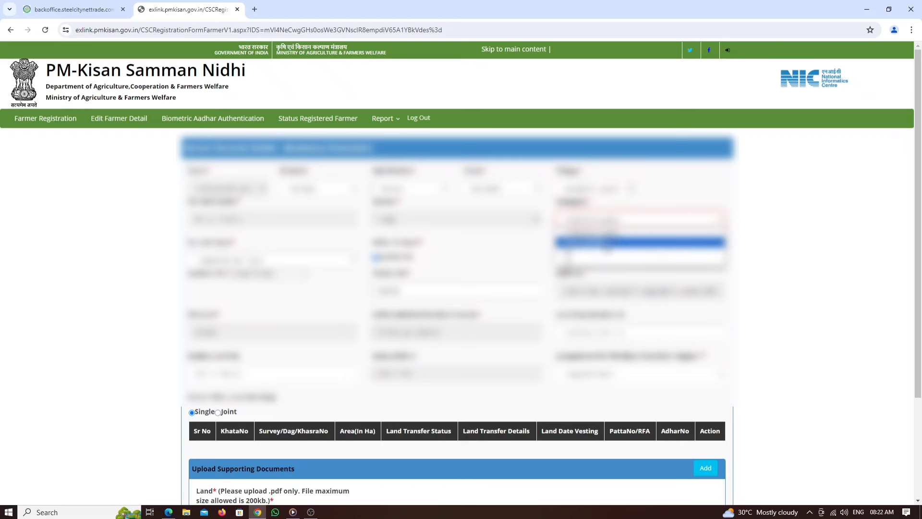
pyautogui.click(605, 245)
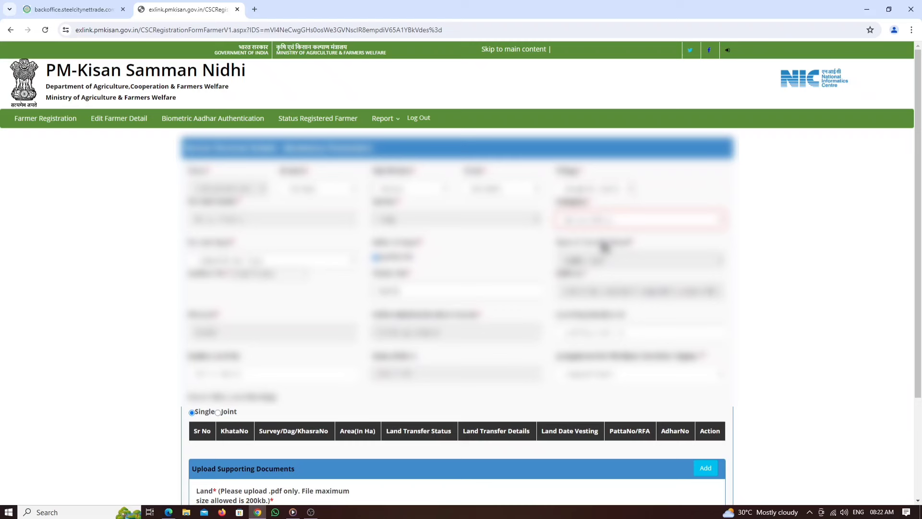
pyautogui.click(240, 262)
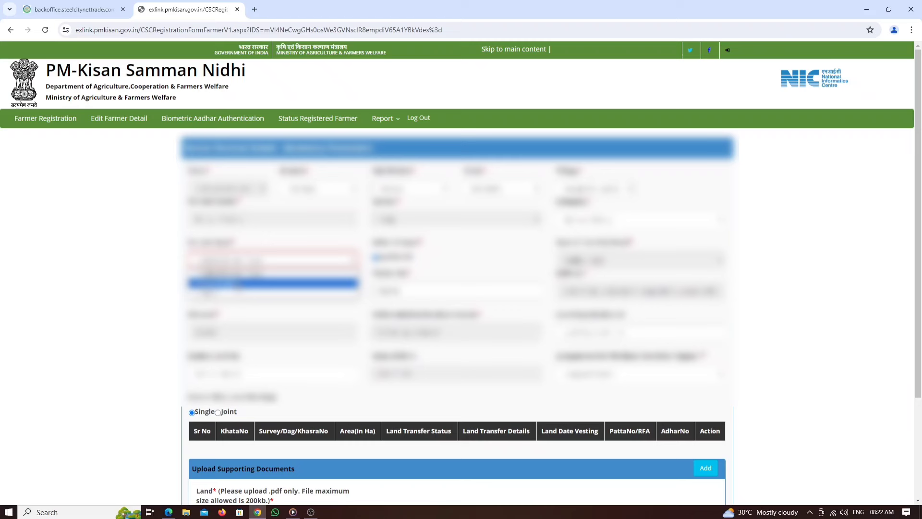
pyautogui.click(238, 284)
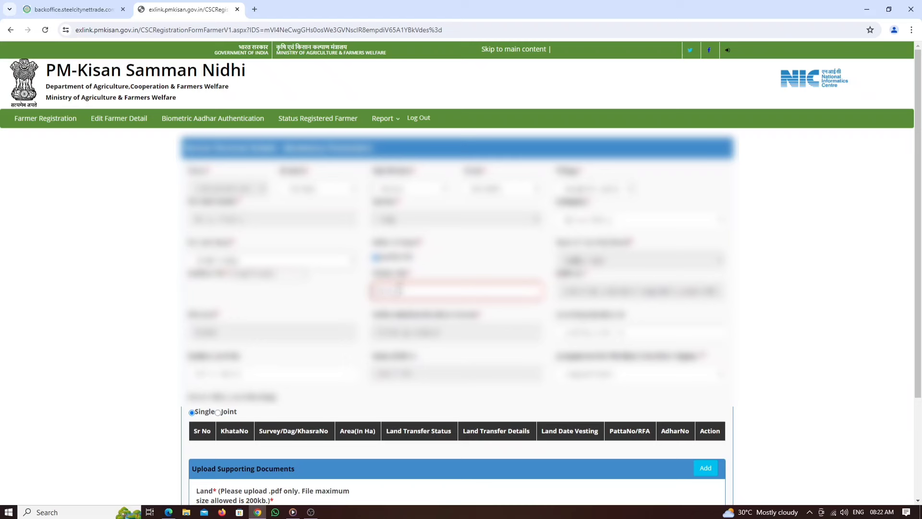
pyautogui.write('0000')
# Step: Enter 112345001 in the right-column number field
pyautogui.scroll(-1, 491, 288)
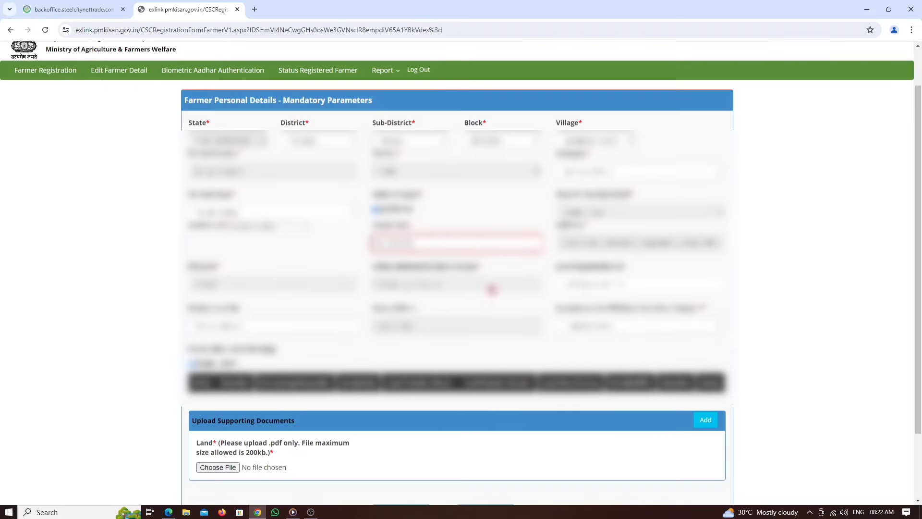
pyautogui.click(590, 290)
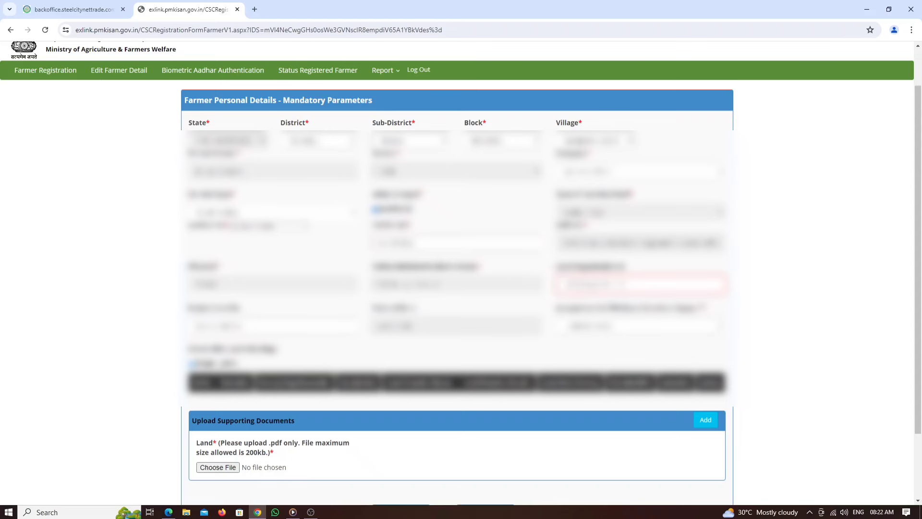
pyautogui.write('112345001')
# Step: Choose the last required option and start a new land holding entry
pyautogui.click(619, 331)
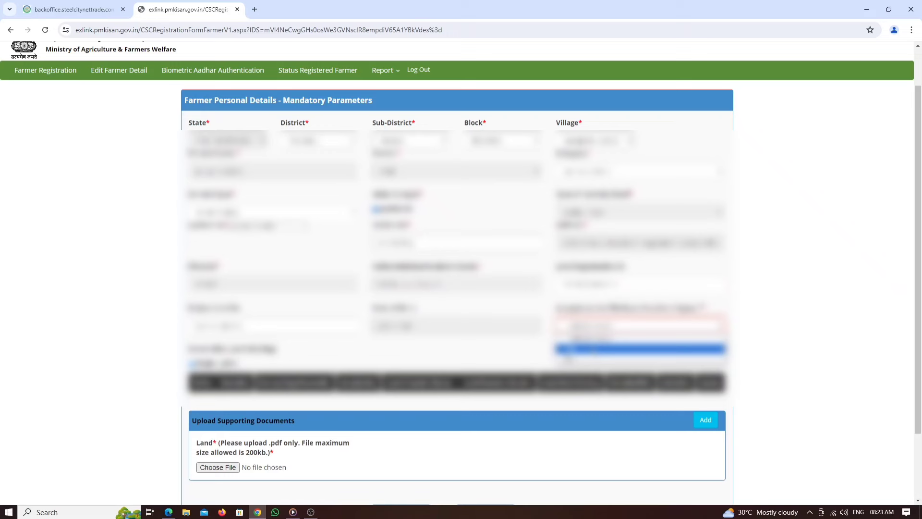
pyautogui.click(619, 347)
pyautogui.scroll(-2, 499, 331)
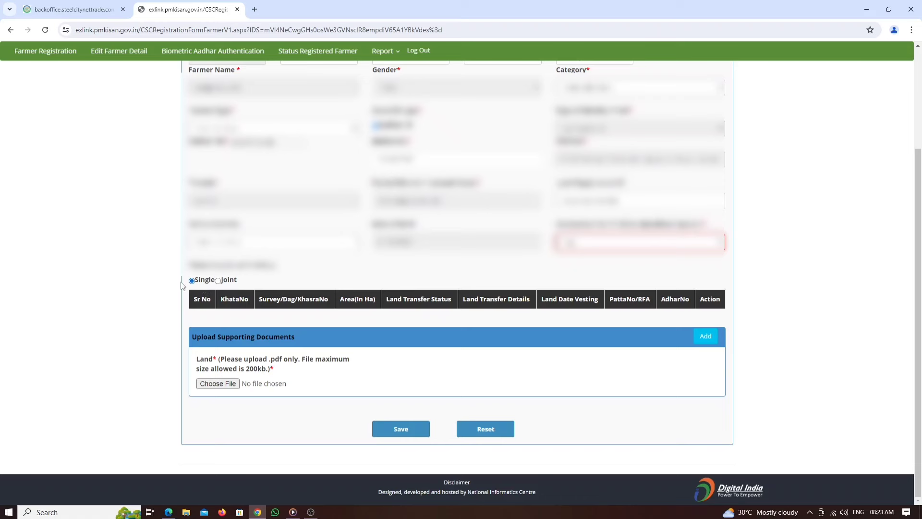
pyautogui.click(706, 337)
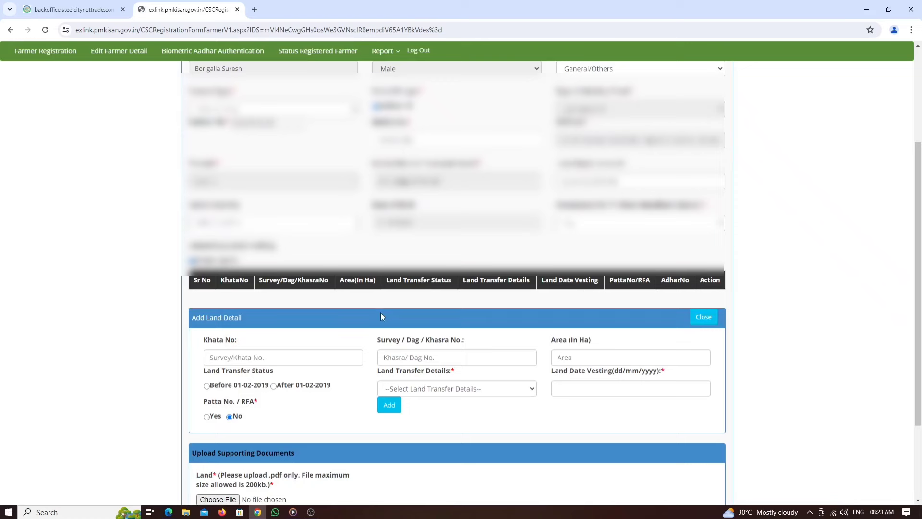
# Step: Enter Khata No 4391 and Survey/Dag/Khasra No 338 in the land detail panel
pyautogui.scroll(-1, 380, 314)
pyautogui.click(313, 308)
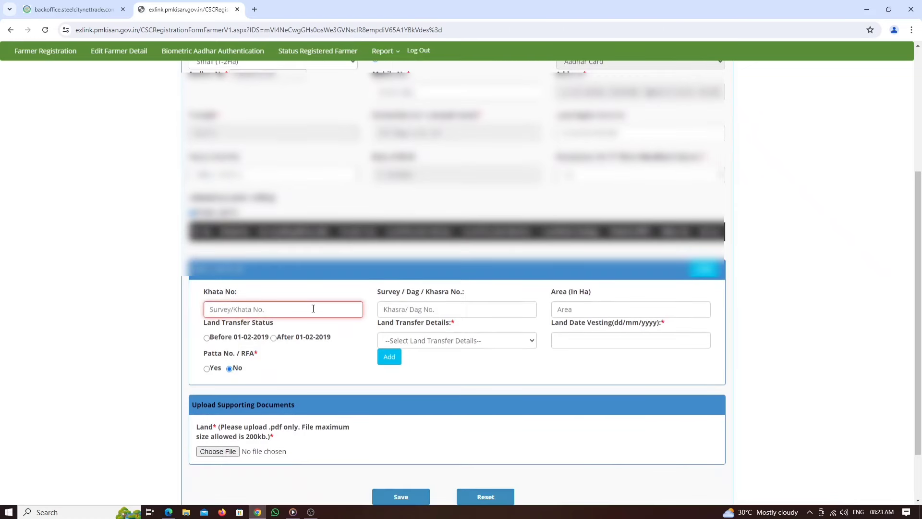
pyautogui.write('4391')
pyautogui.click(416, 311)
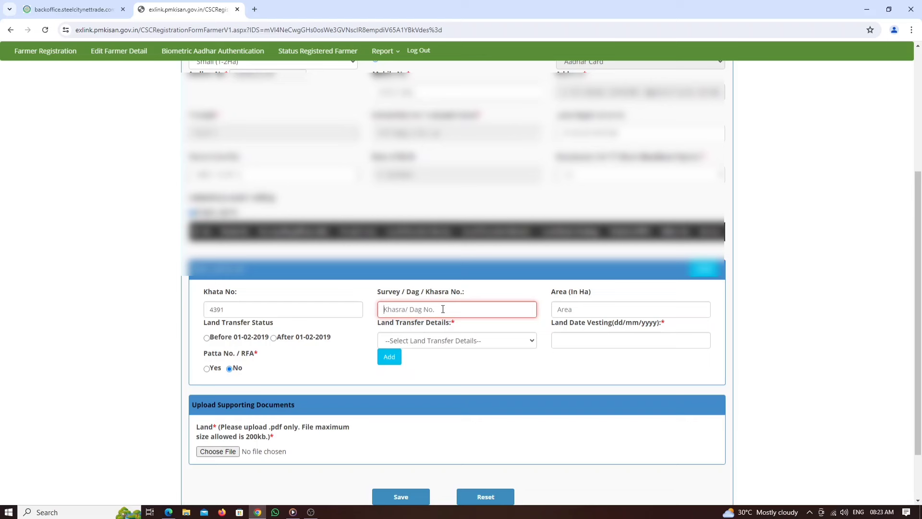
pyautogui.write('338')
pyautogui.click(573, 313)
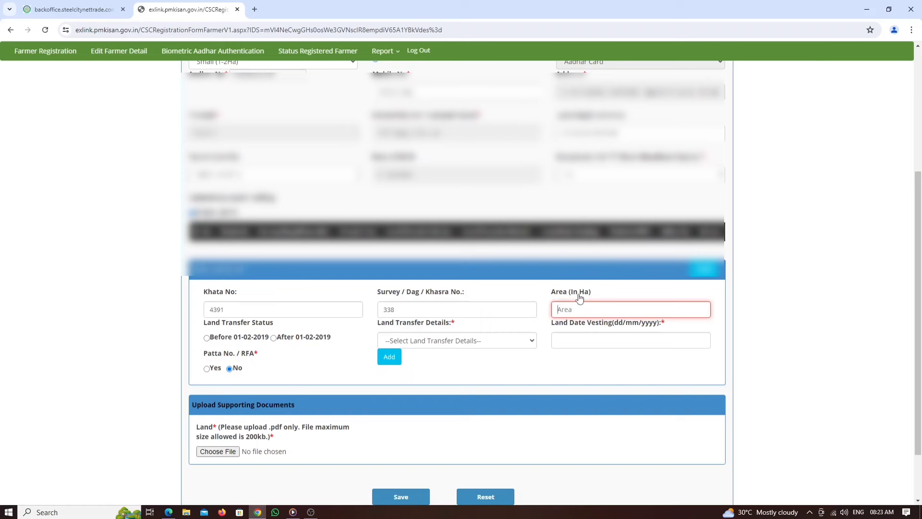
# Step: Search Google for 'area to hectare' in a new browser tab
pyautogui.hotkey('ctrl', 't')
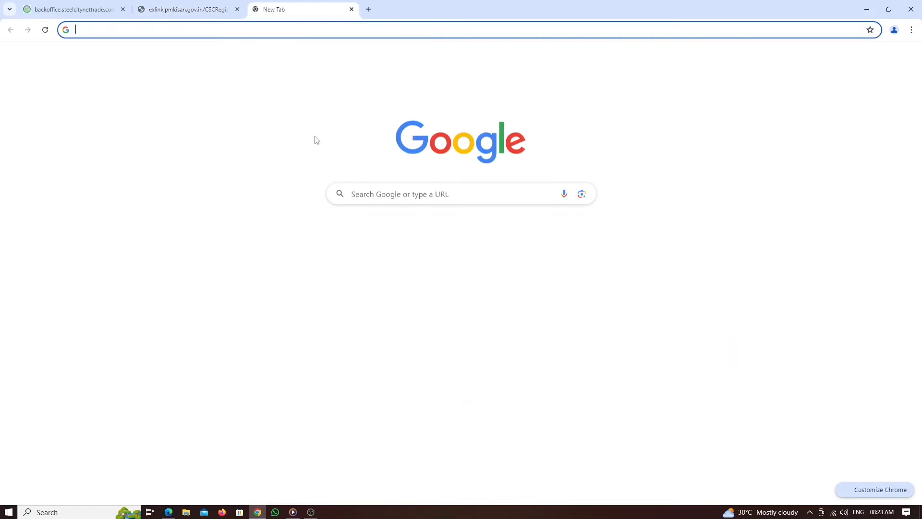
pyautogui.click(360, 190)
pyautogui.write('area')
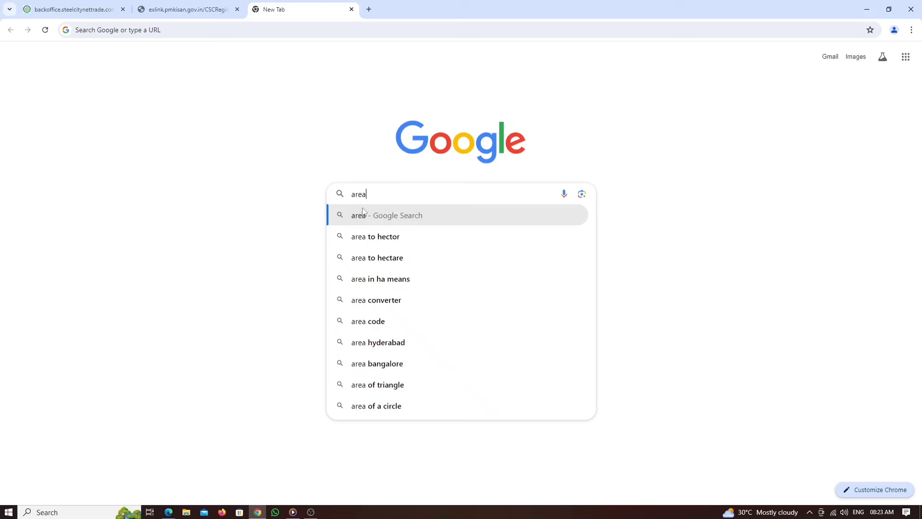
pyautogui.click(407, 257)
pyautogui.click(194, 10)
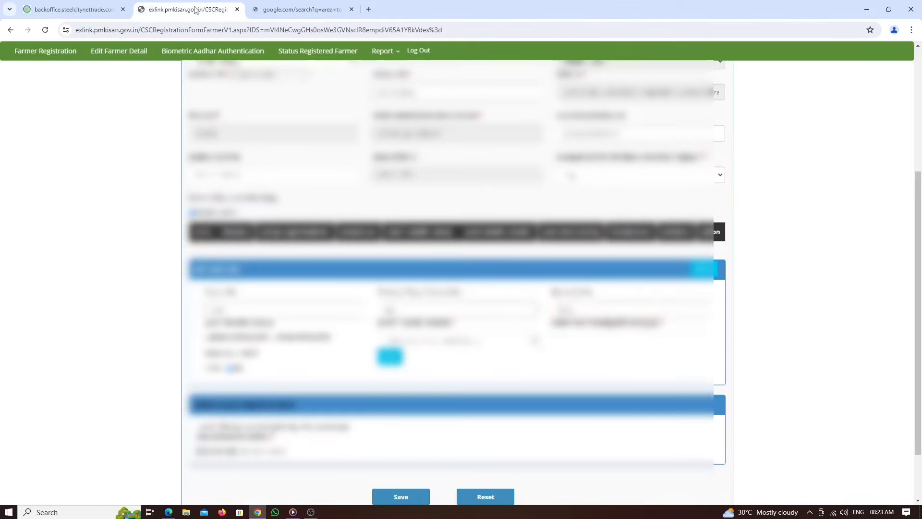
pyautogui.click(293, 10)
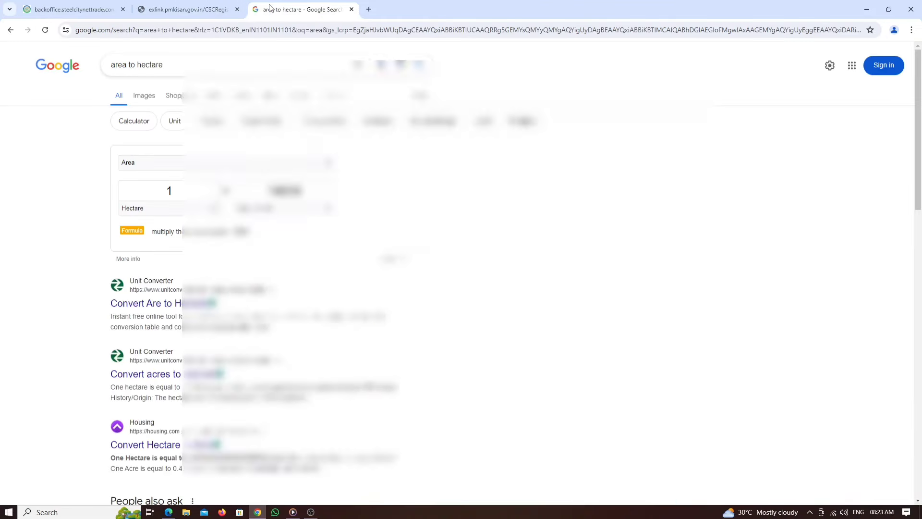
# Step: Convert 0.77 are to hectares on UnitConverters.net and copy the 0.0077 result
pyautogui.click(195, 303)
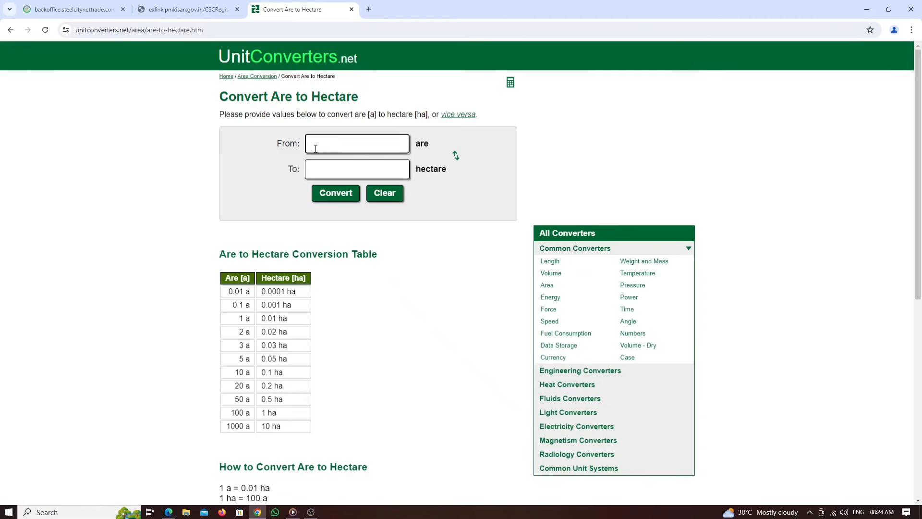
pyautogui.write('0.77')
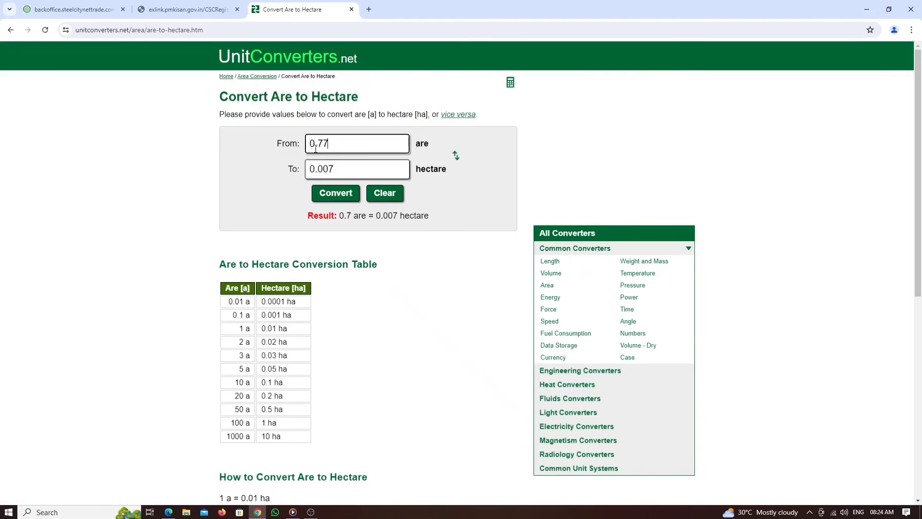
pyautogui.press('Tab')
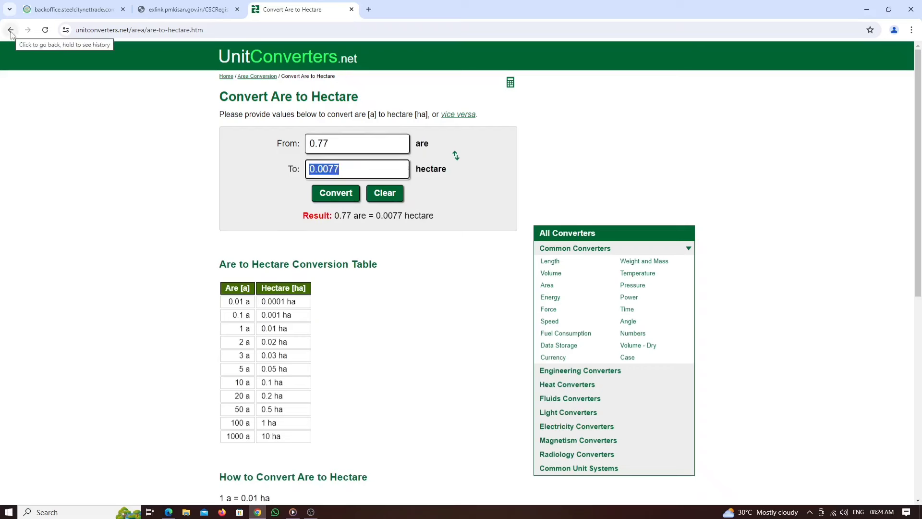
pyautogui.hotkey('ctrl', 'c')
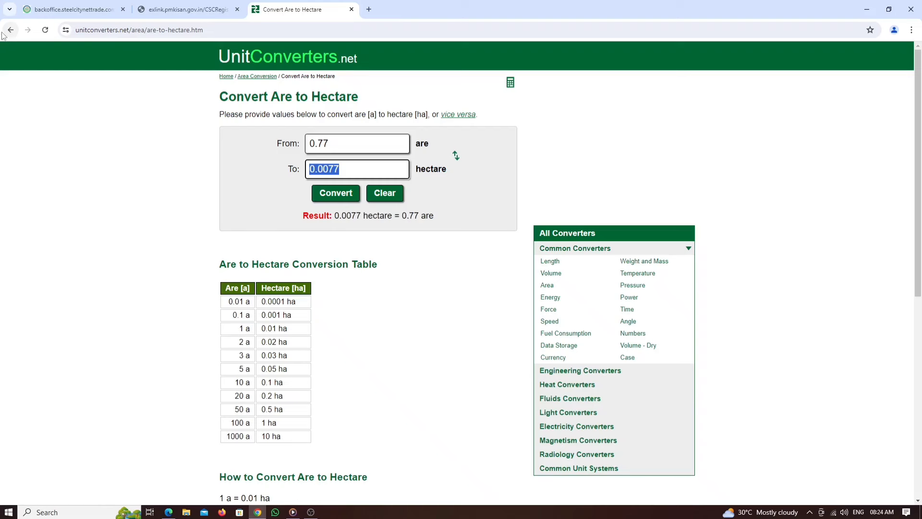
# Step: Paste 0.0077 into Area (In Ha) on the PM-Kisan land detail panel
pyautogui.click(179, 14)
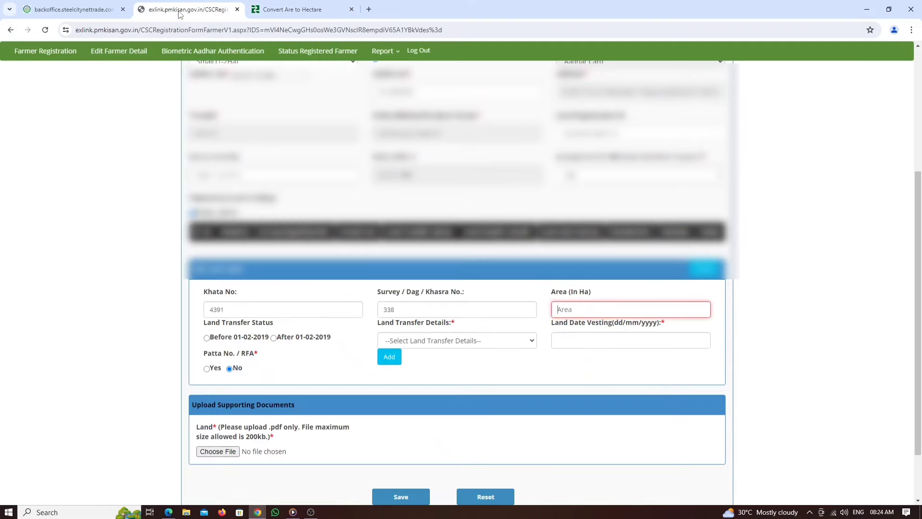
pyautogui.click(606, 308)
pyautogui.hotkey('ctrl', 'v')
# Step: Mark the land as transferred after 01-02-2019, with Gifted as the transfer reason
pyautogui.click(273, 337)
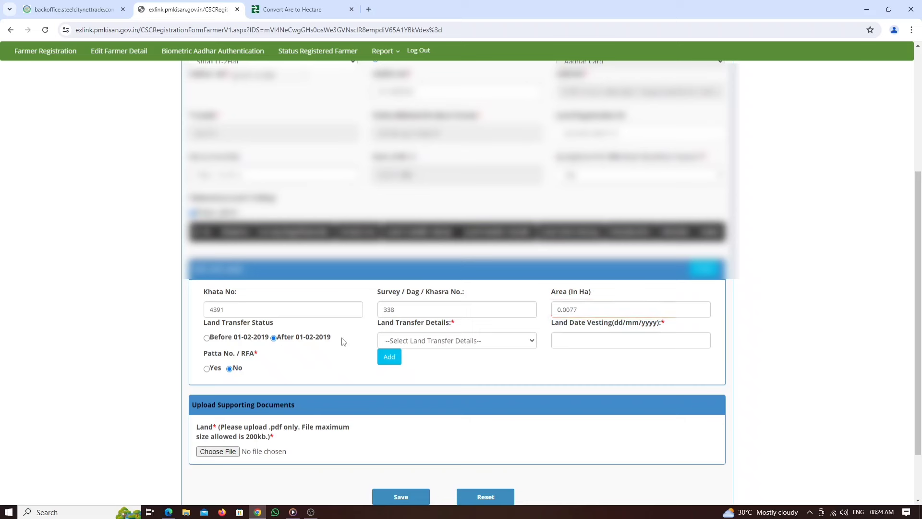
pyautogui.click(463, 341)
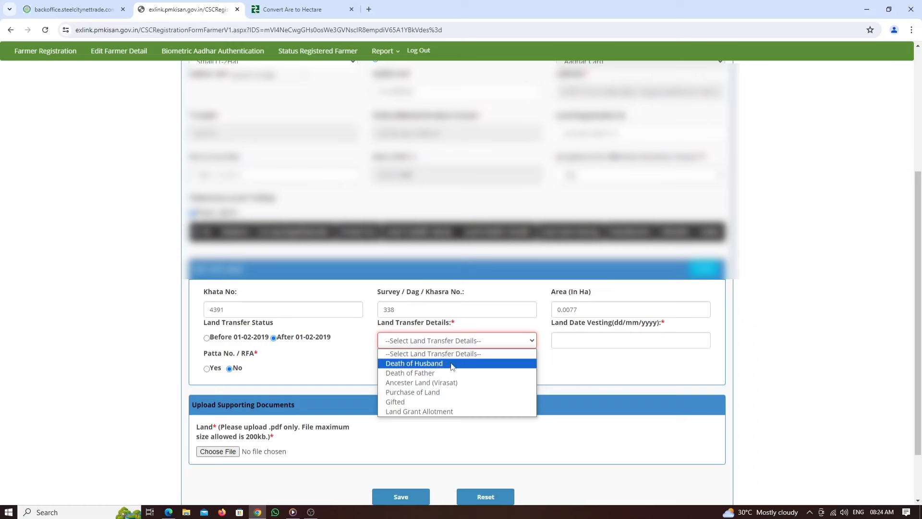
pyautogui.click(446, 374)
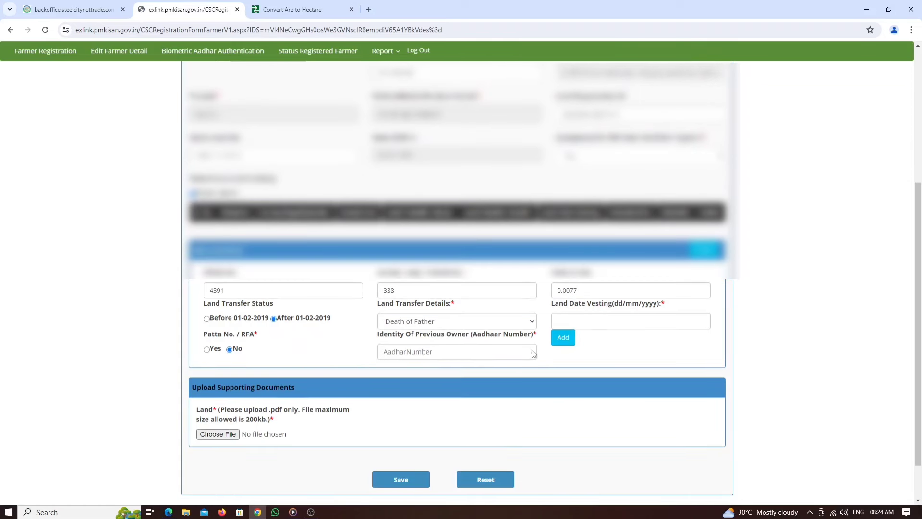
pyautogui.click(493, 326)
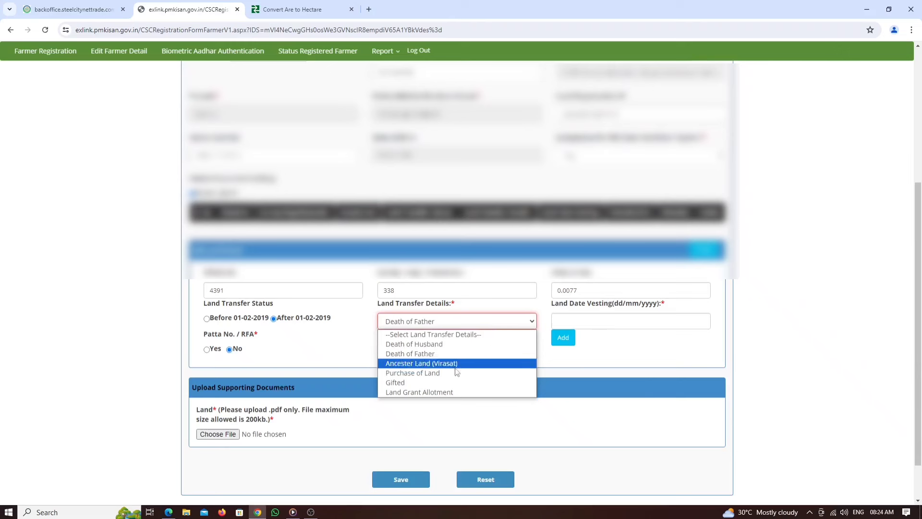
pyautogui.click(435, 385)
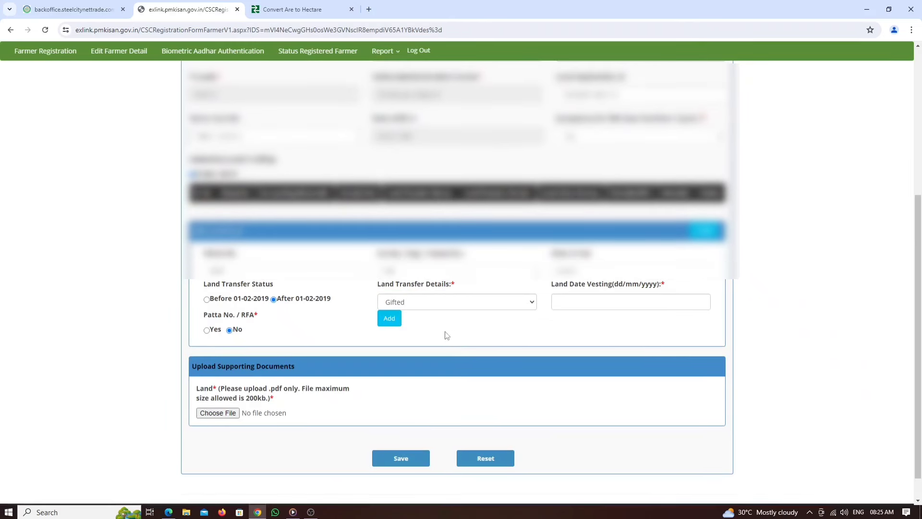
pyautogui.click(575, 300)
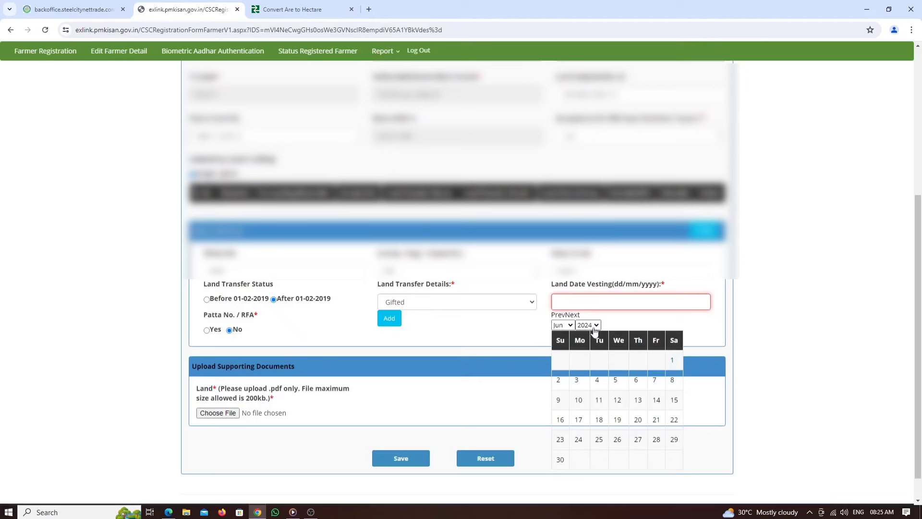
# Step: Pick 19 August 2023 as the vesting date and add the Gifted land entry to the holdings table
pyautogui.click(594, 330)
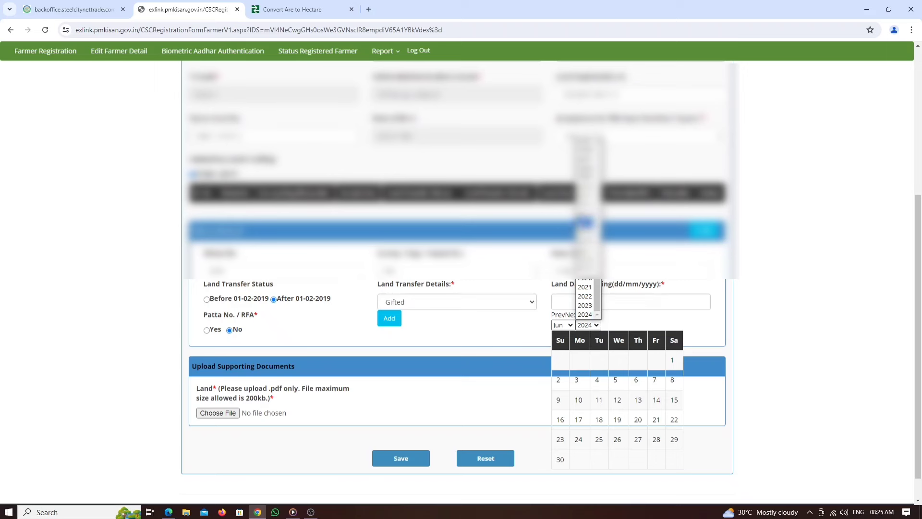
pyautogui.click(585, 305)
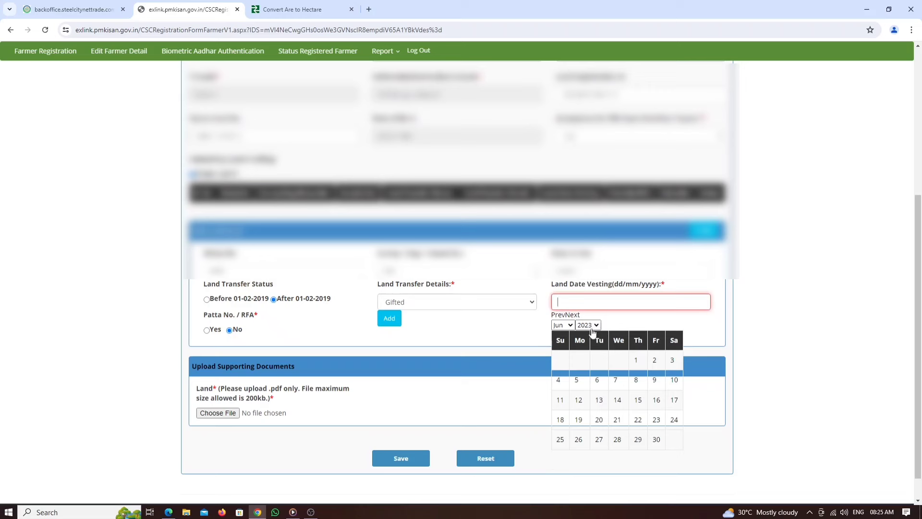
pyautogui.click(564, 326)
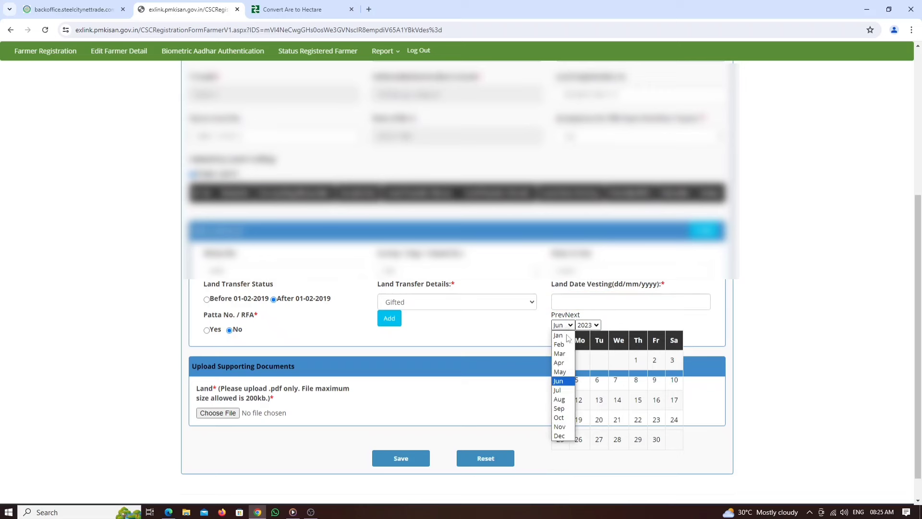
pyautogui.click(560, 401)
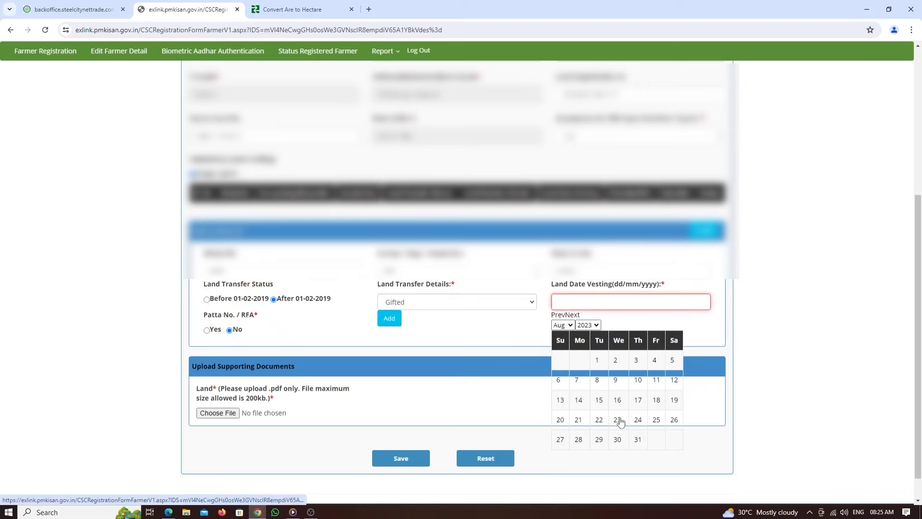
pyautogui.click(674, 400)
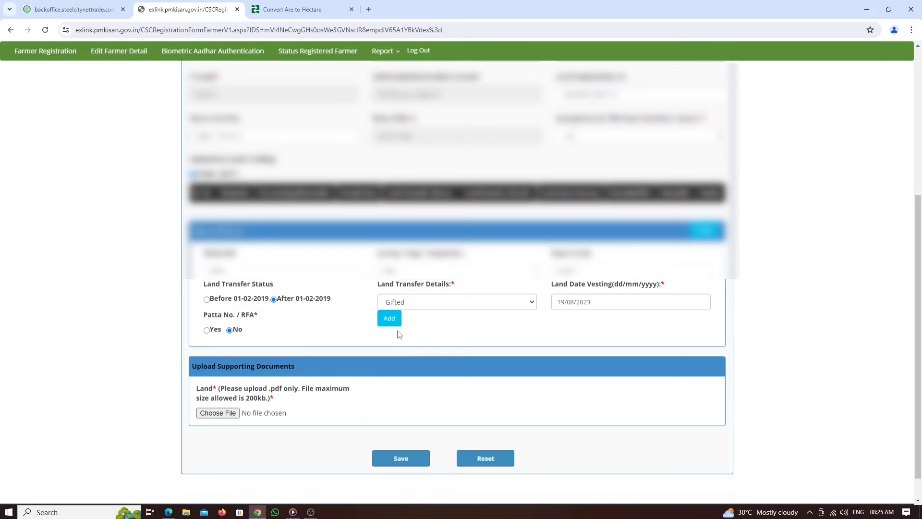
pyautogui.click(390, 319)
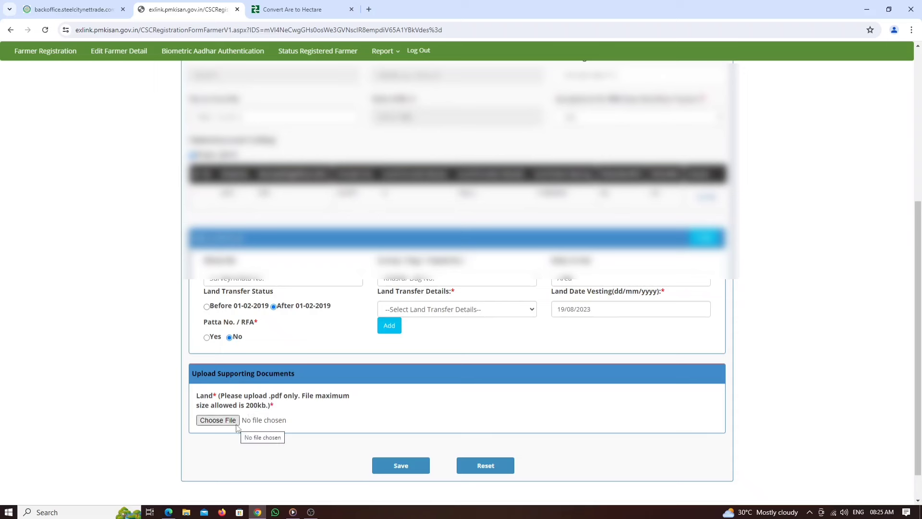
# Step: Attach 2.pdf as the land document and dismiss the alert rejecting it for exceeding 200 kb
pyautogui.click(231, 421)
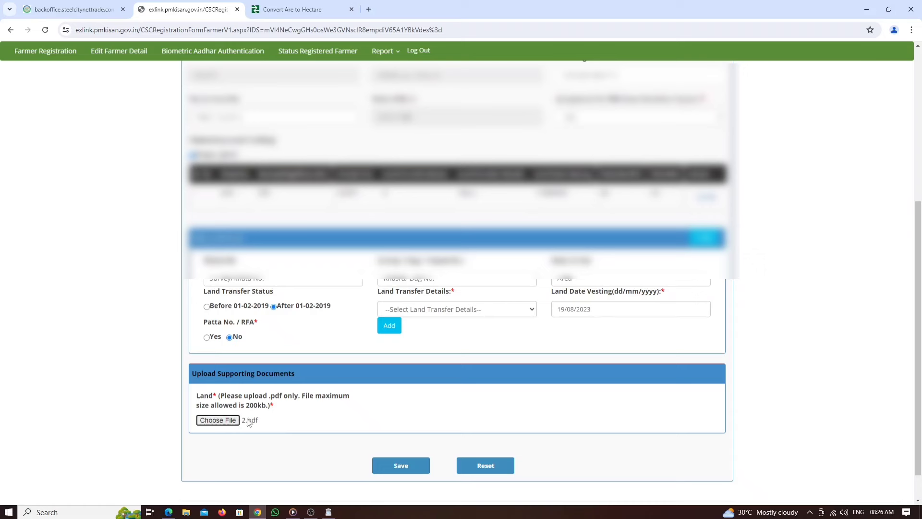
pyautogui.click(403, 466)
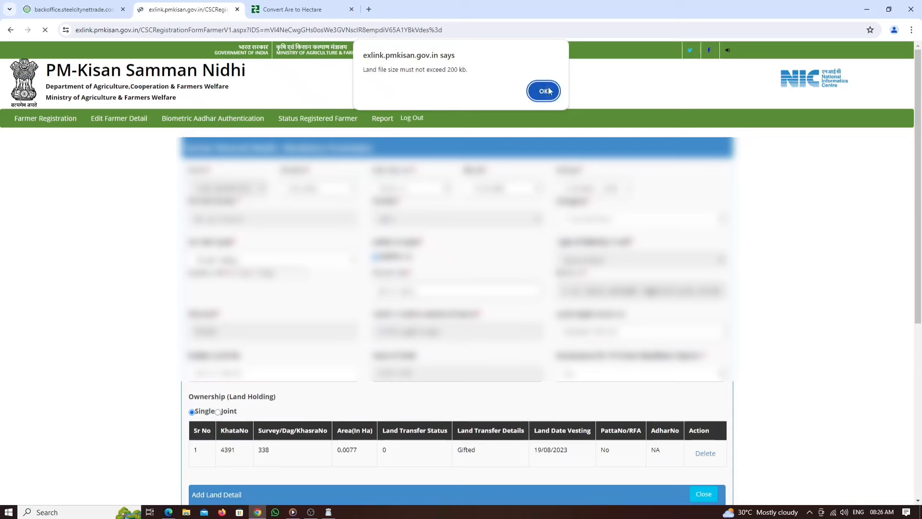
pyautogui.click(543, 90)
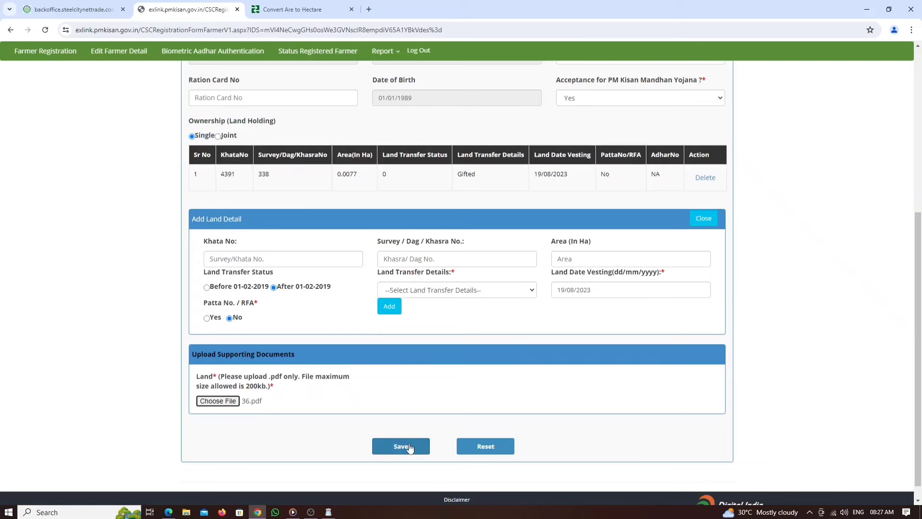
# Step: Save the registration, close the 'Record has been Inserted' alert, and review the holdings table for Khata 4391
pyautogui.click(410, 448)
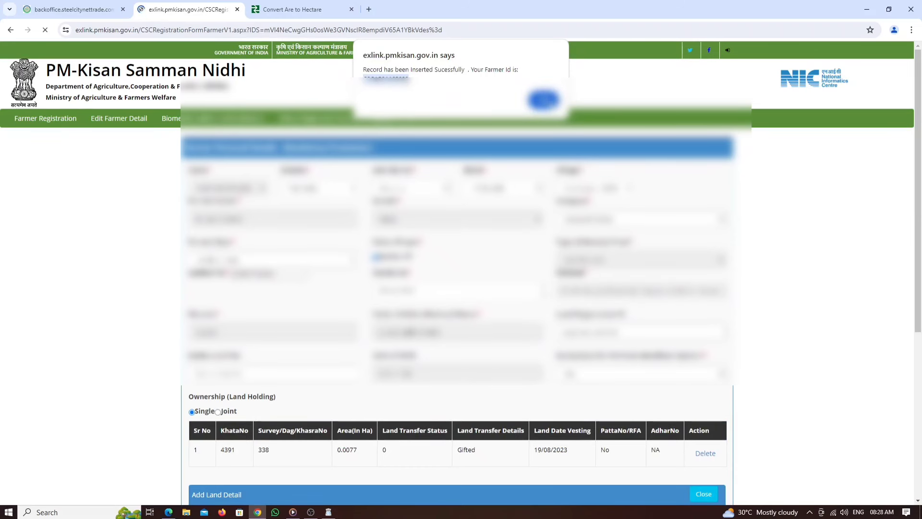
pyautogui.press('Return')
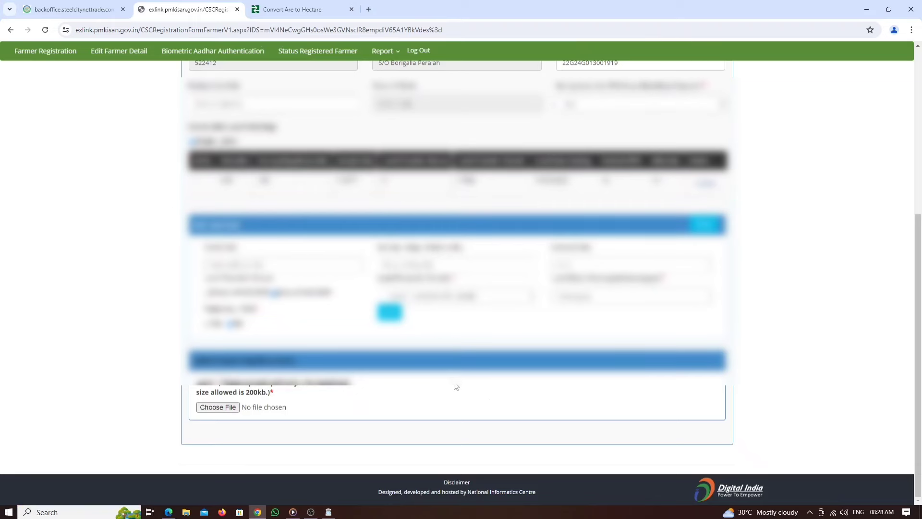
pyautogui.scroll(6, 464, 408)
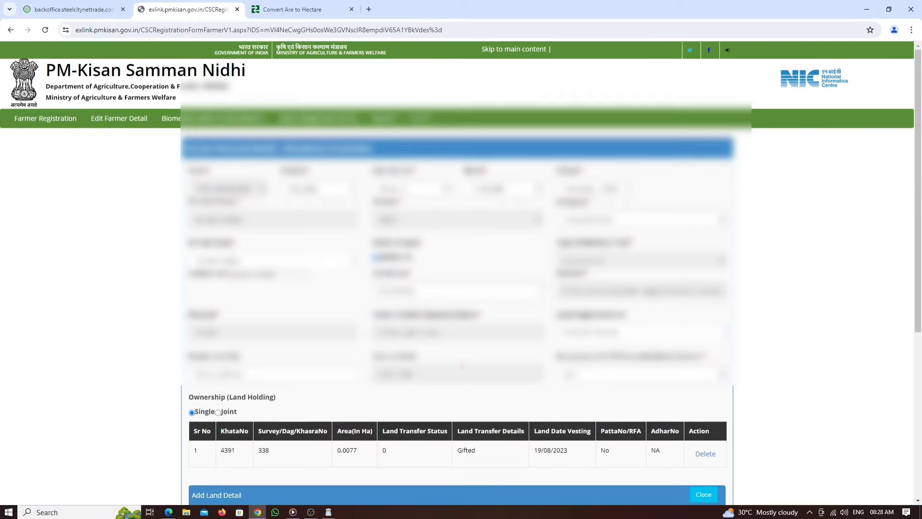
pyautogui.scroll(-6, 456, 369)
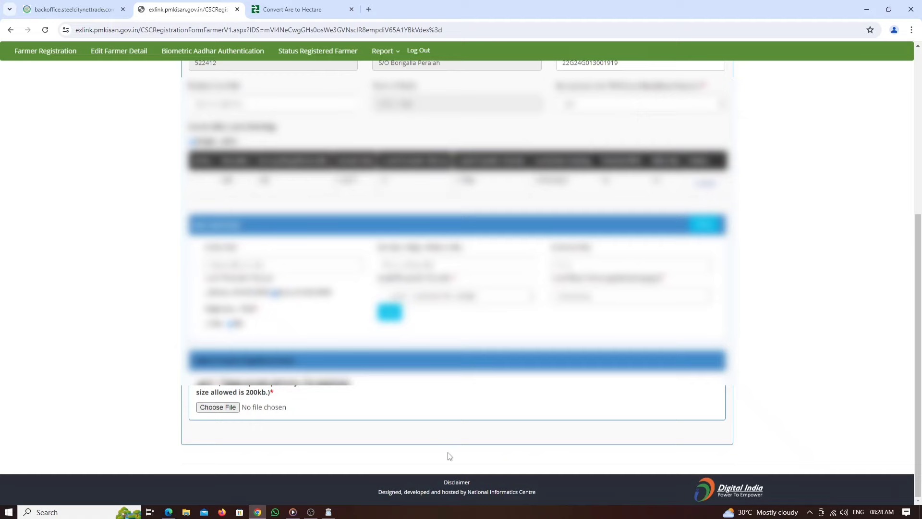
pyautogui.scroll(6, 411, 417)
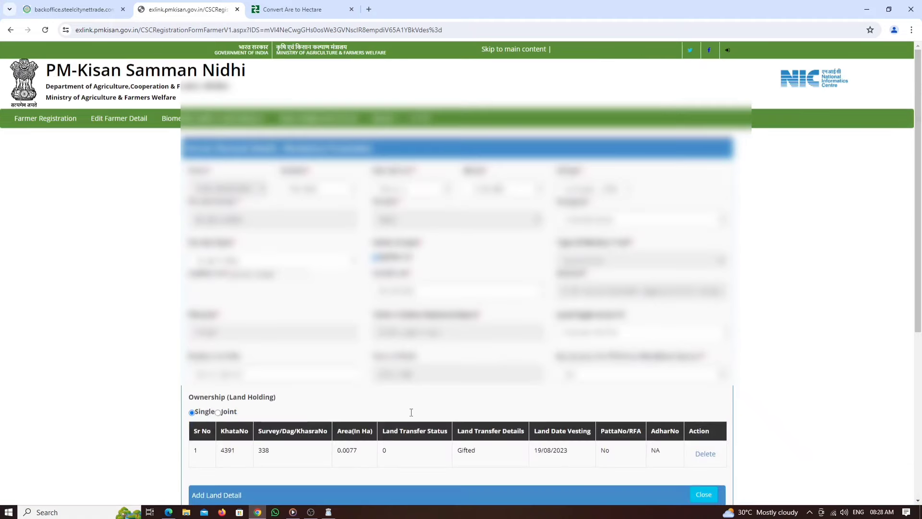
pyautogui.scroll(-1, 411, 412)
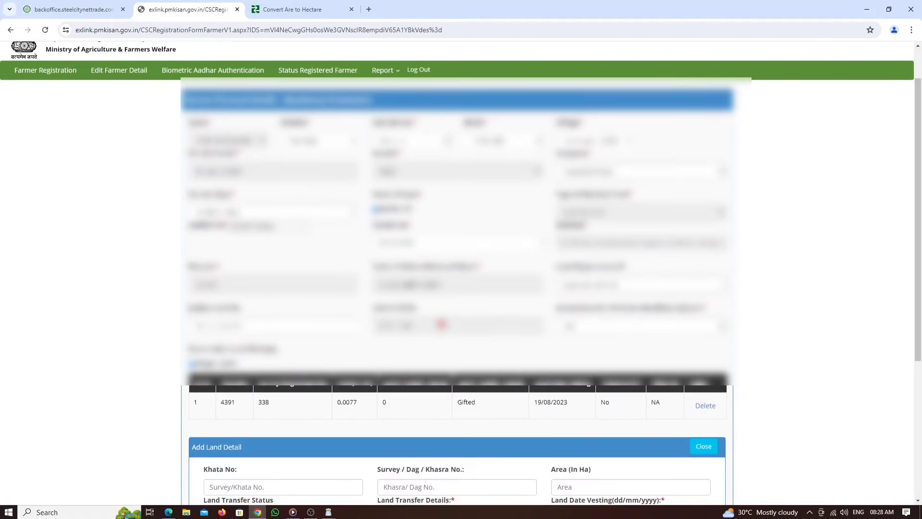